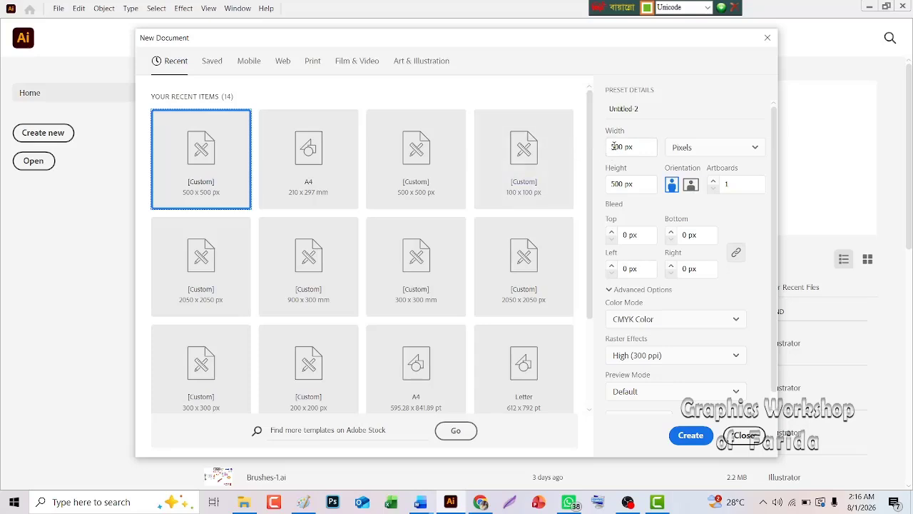
- Create a 500 x 500 px CMYK document with one artboard and show the rulers
click(684, 436)
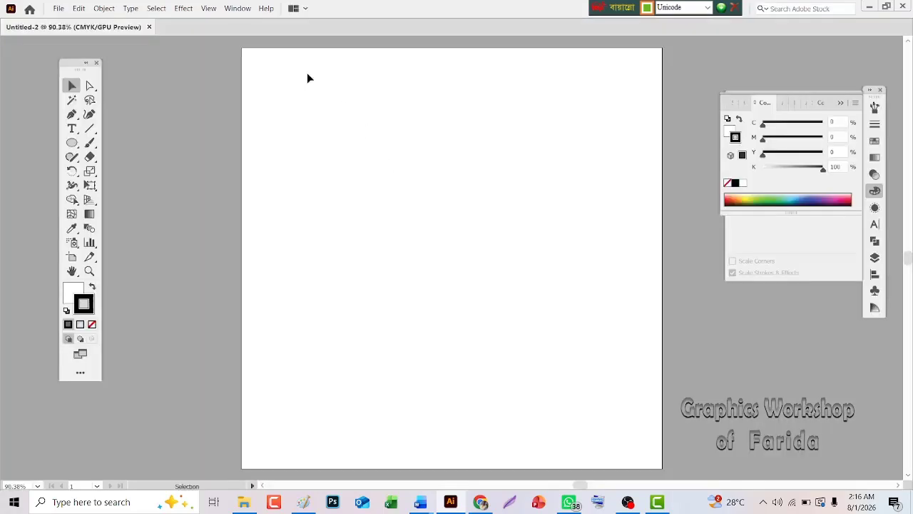
click(208, 9)
mouse_move(273, 366)
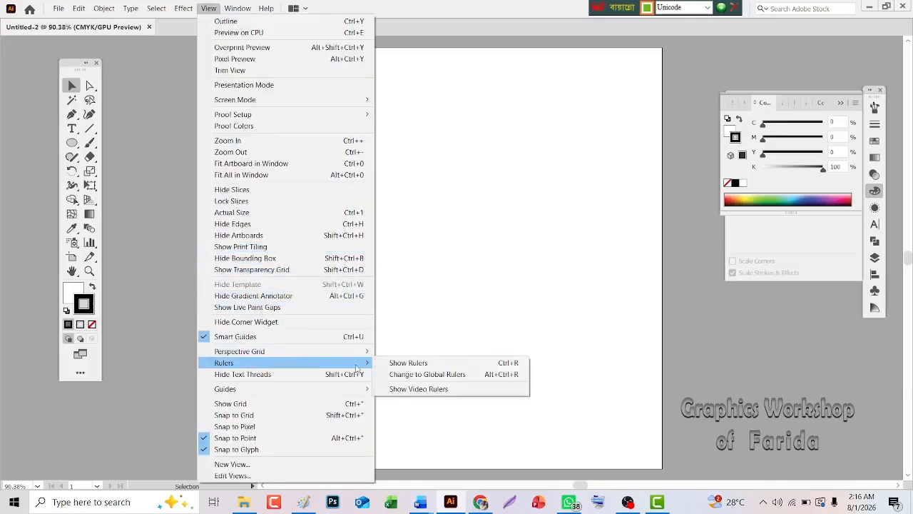
click(412, 364)
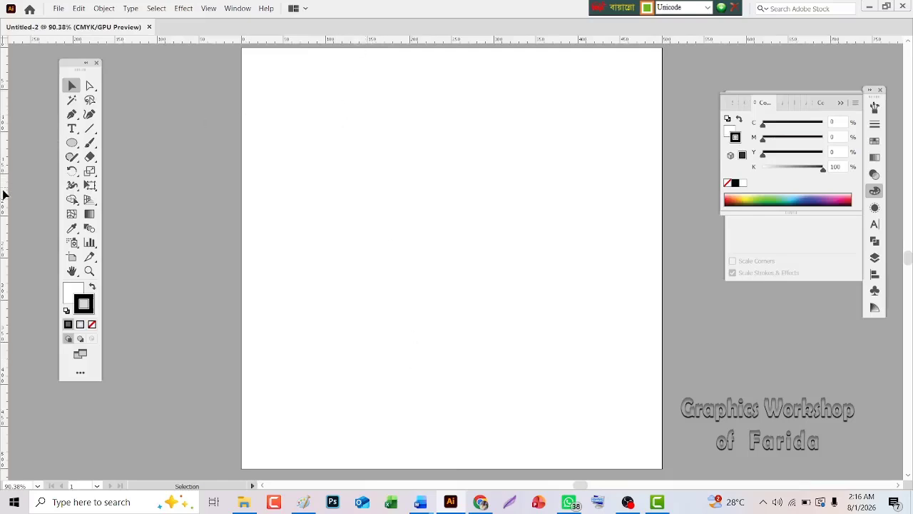
- Place a vertical ruler guide about 50 px in from the artboard's left edge
drag(4, 201, 282, 187)
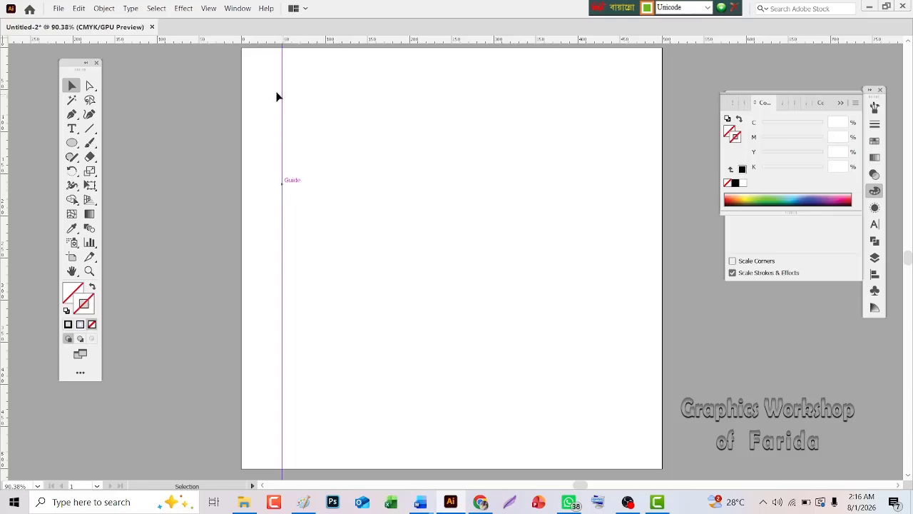
drag(257, 93, 300, 143)
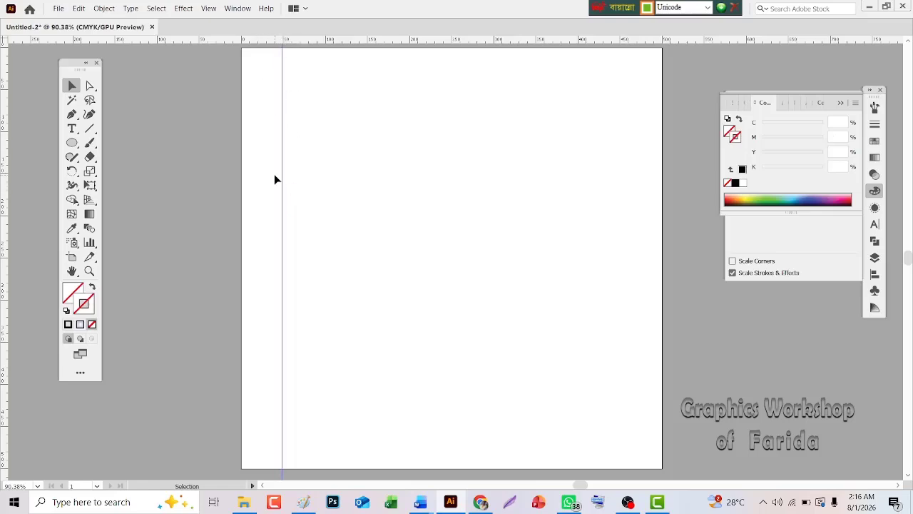
click(208, 8)
mouse_move(285, 389)
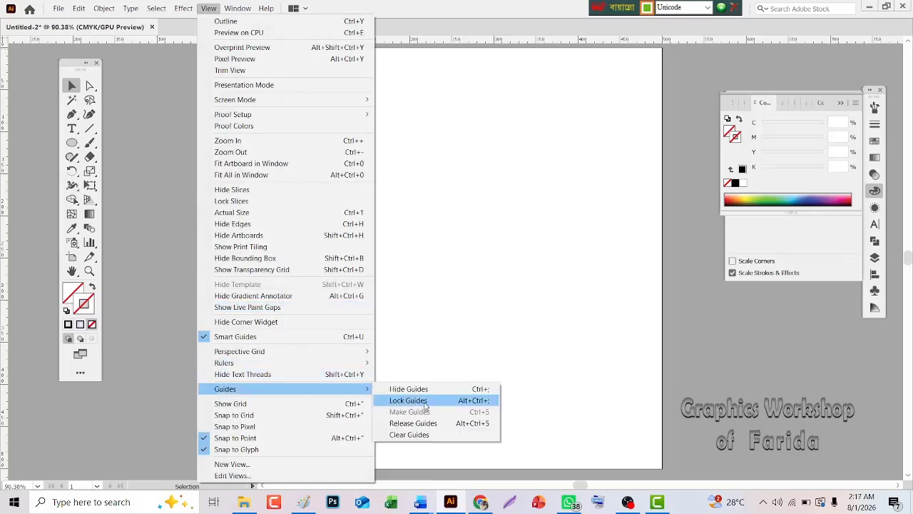
click(446, 323)
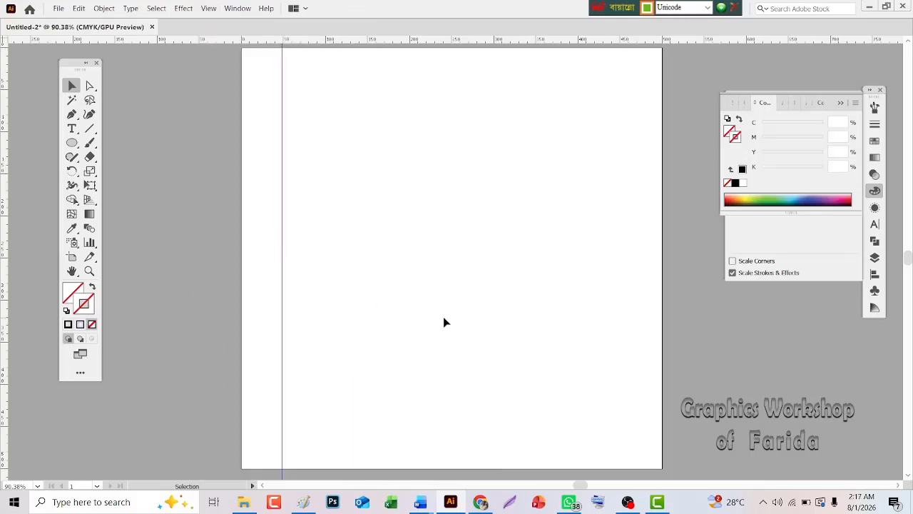
- Make a copy of the vertical guide offset 100 px horizontally and 0 px vertically with Move
click(282, 172)
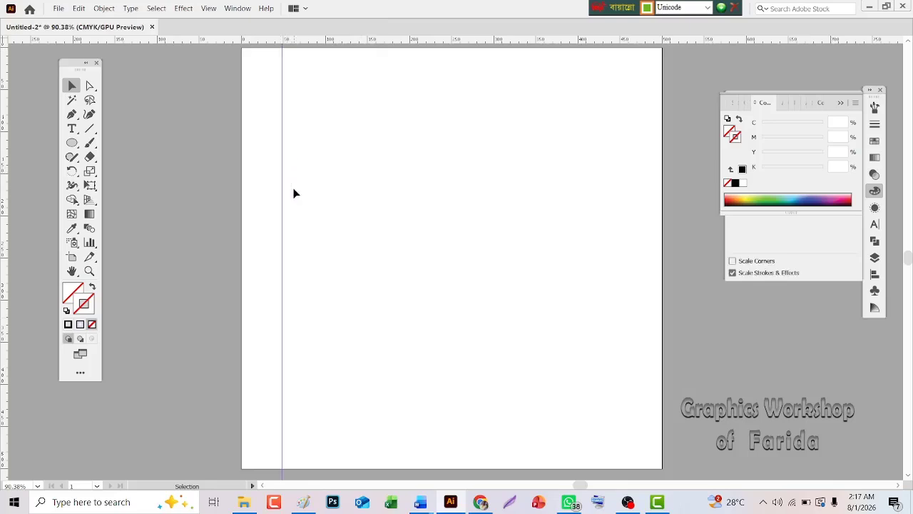
key(Return)
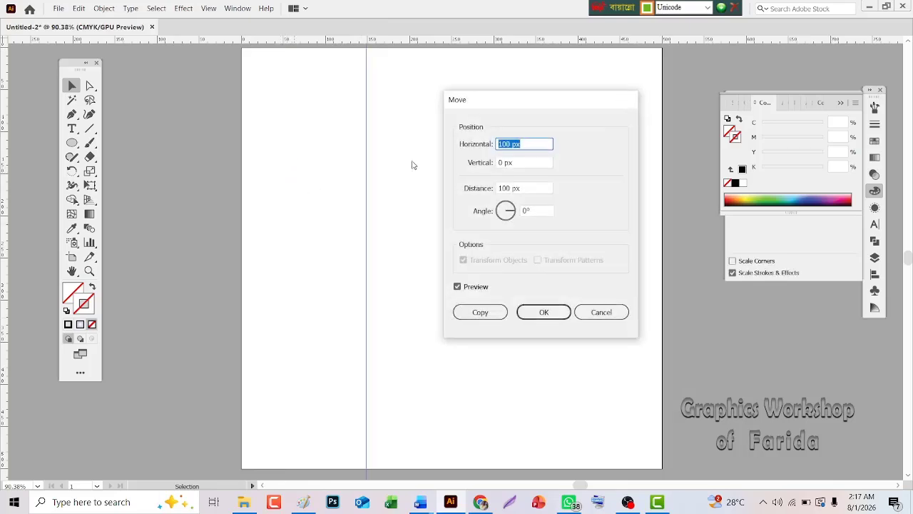
click(526, 144)
drag(482, 102, 500, 104)
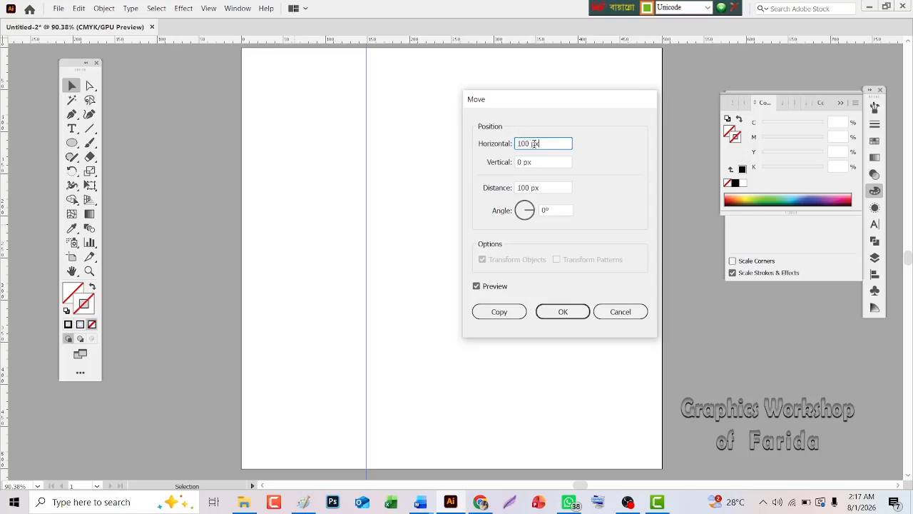
click(493, 313)
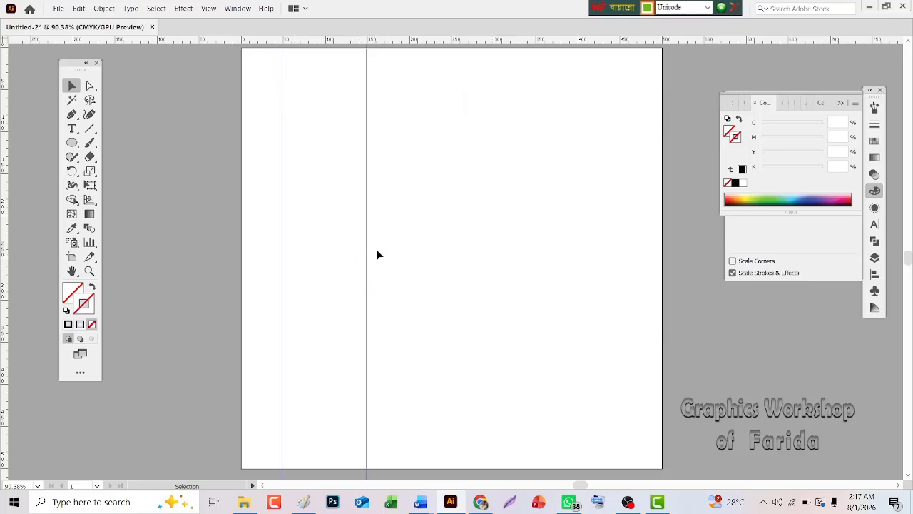
- Repeat the guide copy until five vertical guides at 100 px spacing cross the artboard
key(ctrl+d)
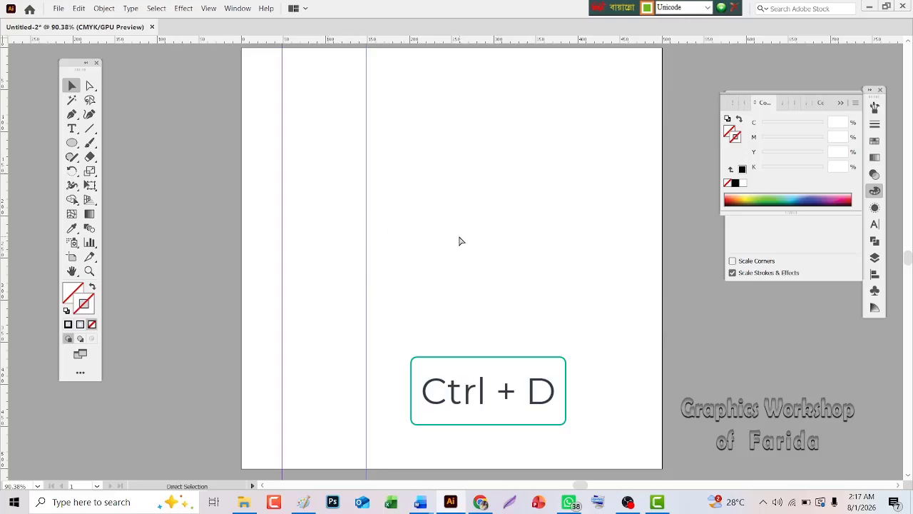
key(ctrl+d)
key(ctrl+d)
key(ctrl+d)
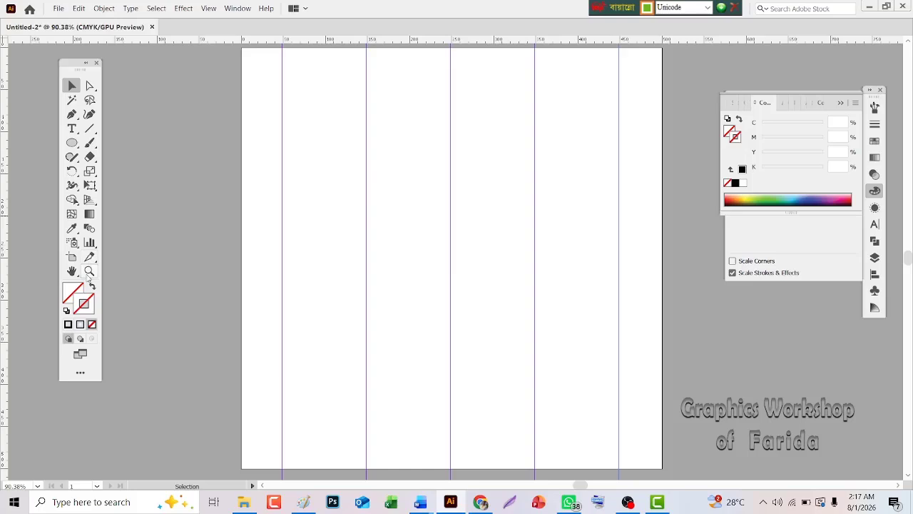
- Examine how far the guides extend beyond the artboard and whether they appear in the print preview
click(89, 271)
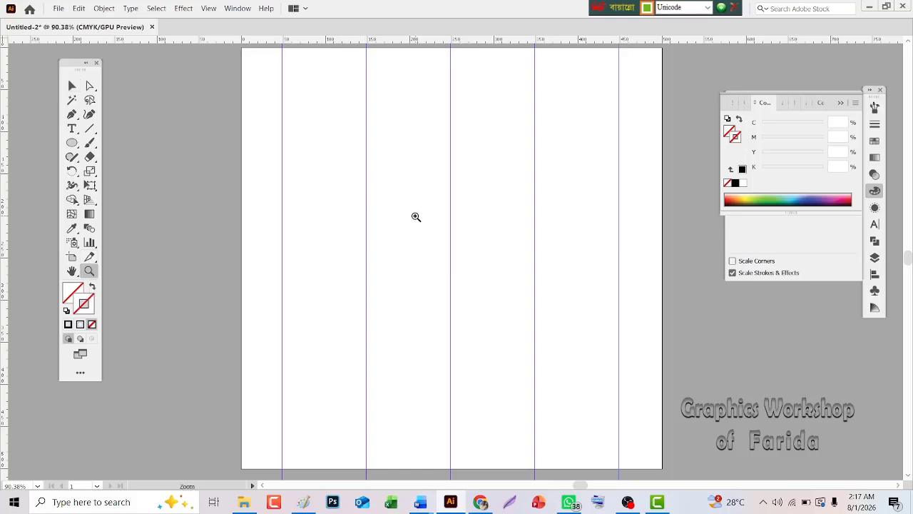
scroll(416, 216, down, 10)
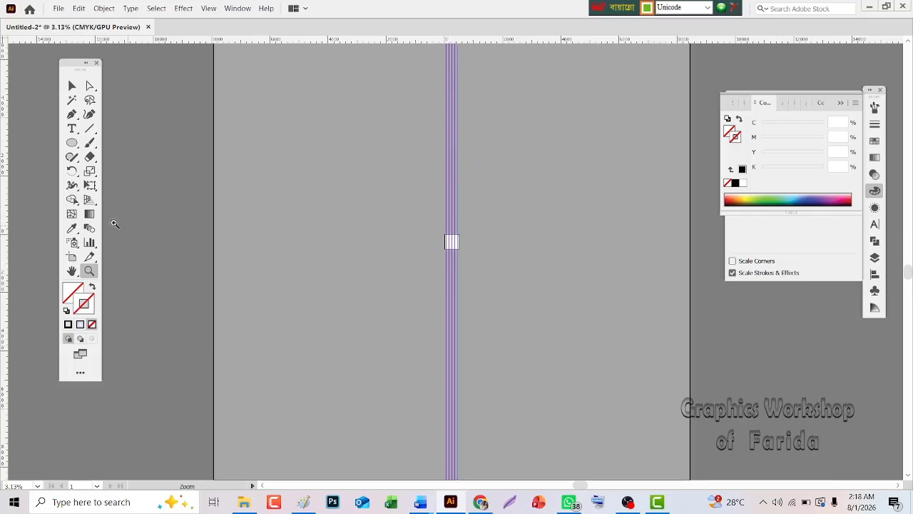
double_click(72, 270)
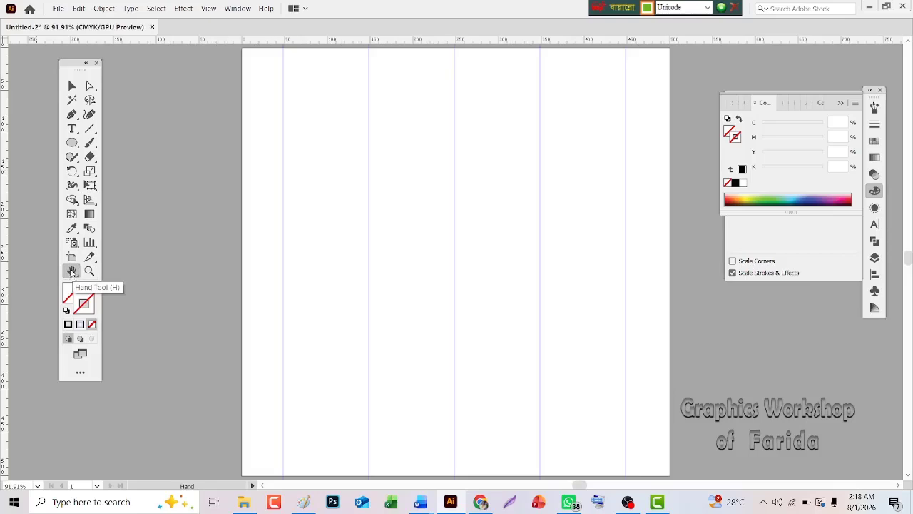
drag(320, 192, 283, 189)
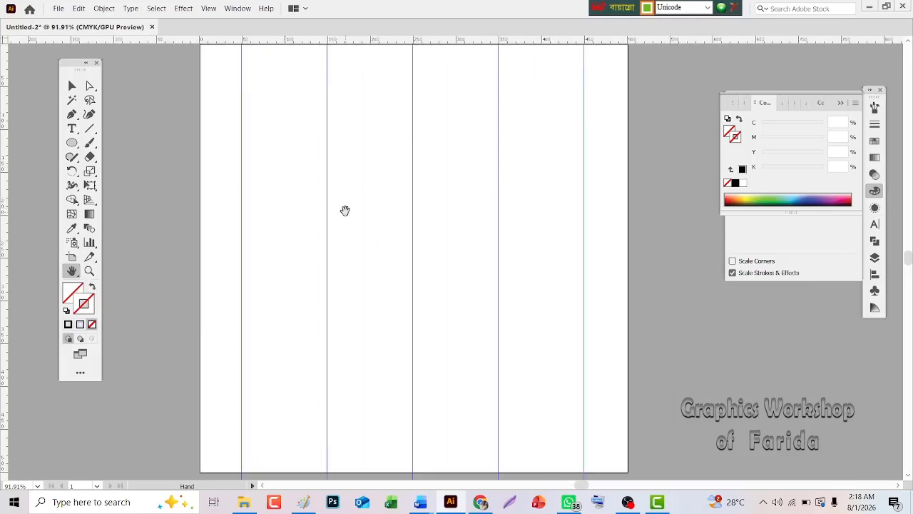
click(58, 9)
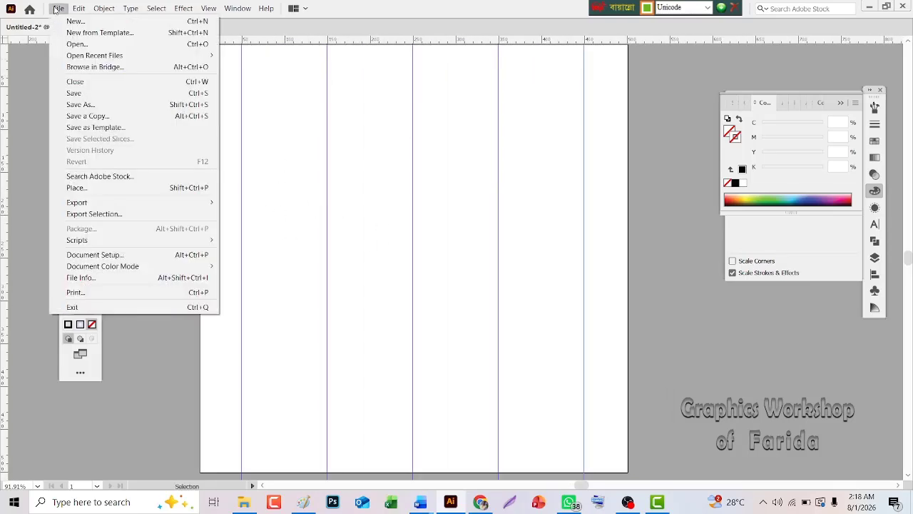
click(100, 292)
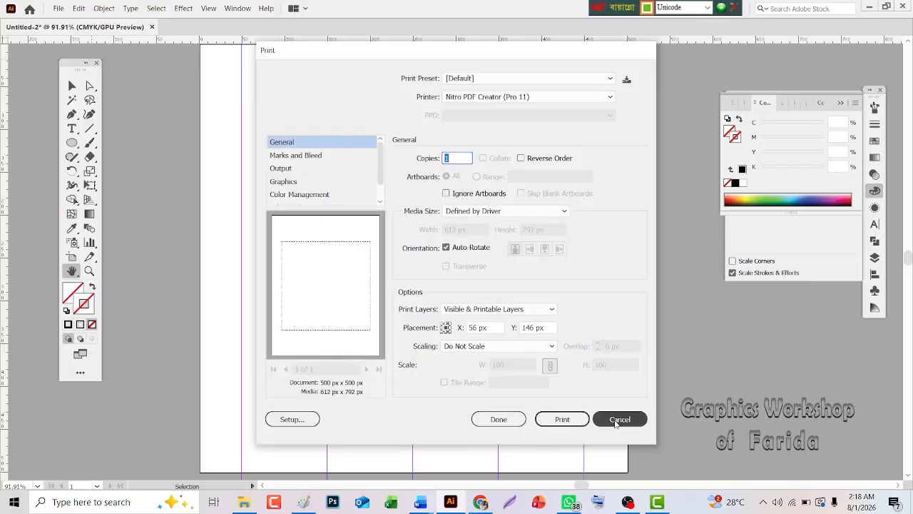
click(618, 421)
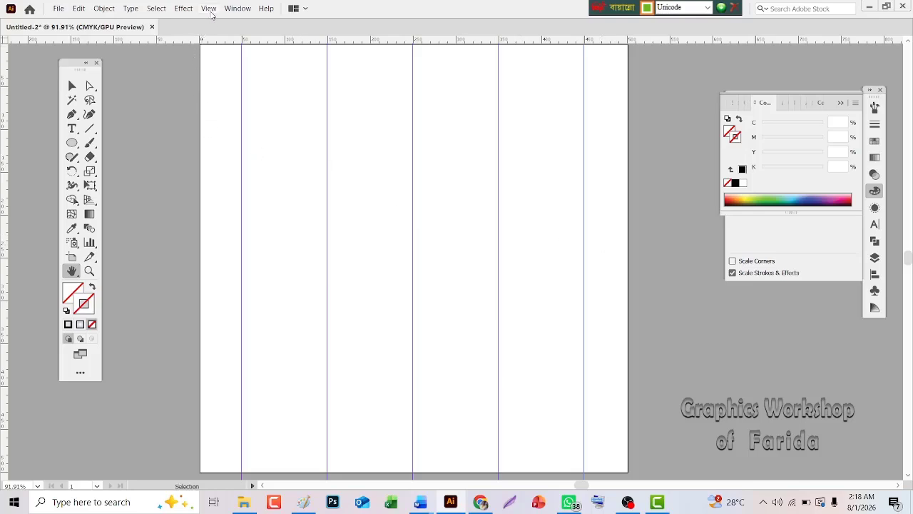
- Select all five vertical guides and release them into ordinary paths
click(71, 86)
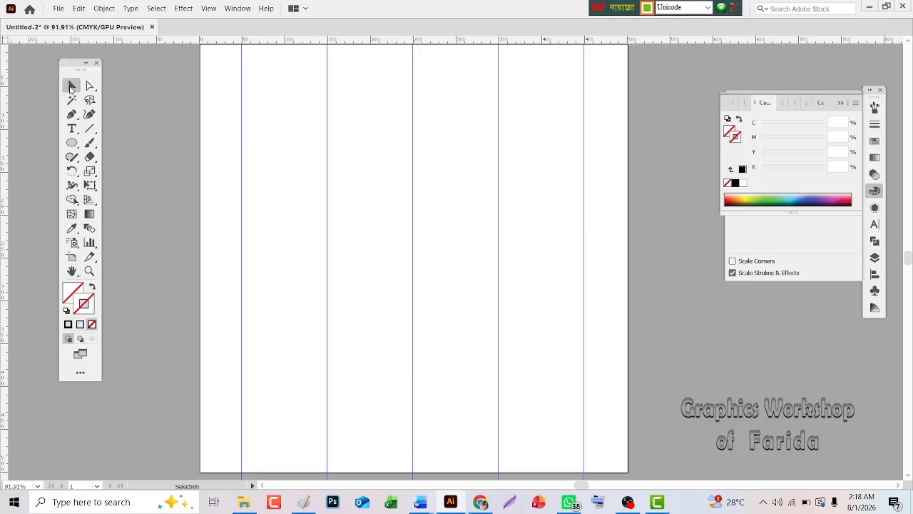
drag(220, 117, 604, 186)
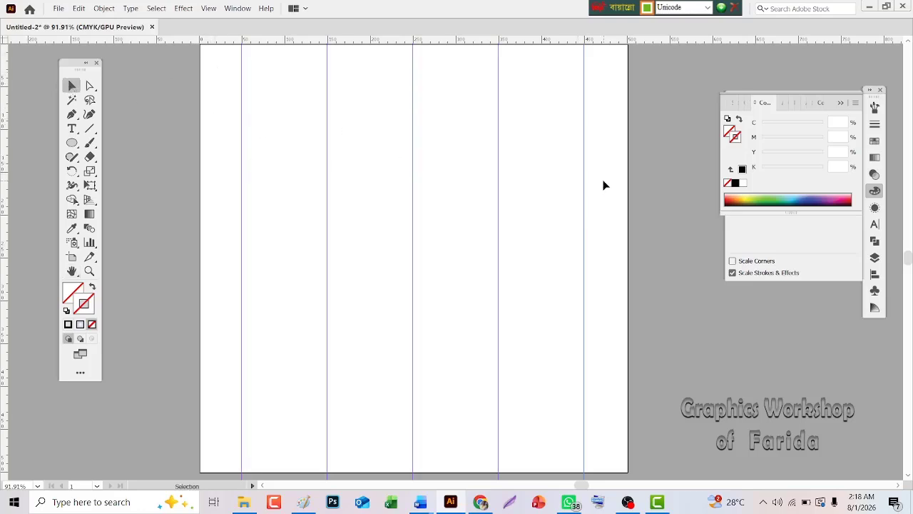
click(208, 9)
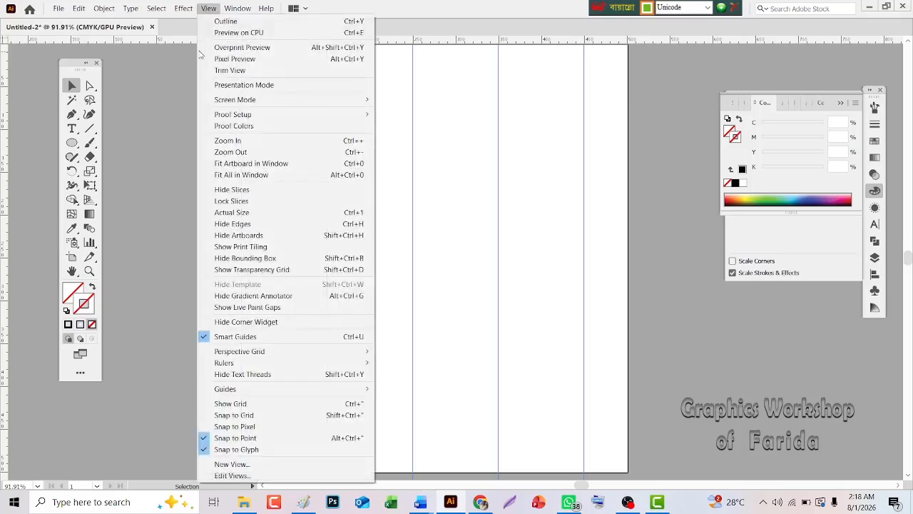
mouse_move(255, 397)
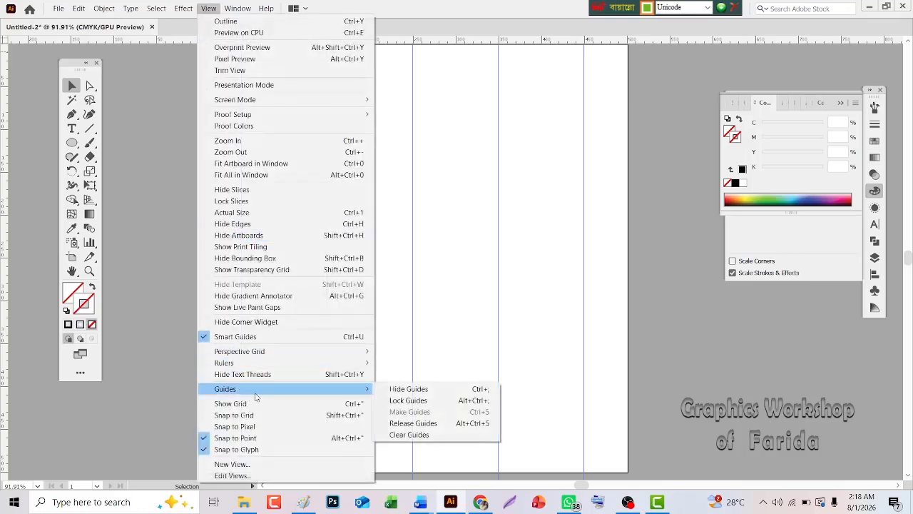
click(443, 424)
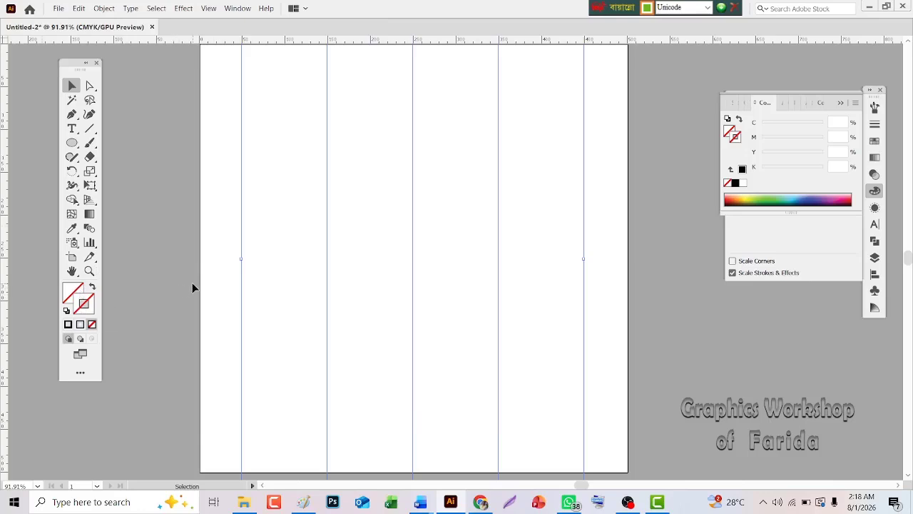
key(Delete)
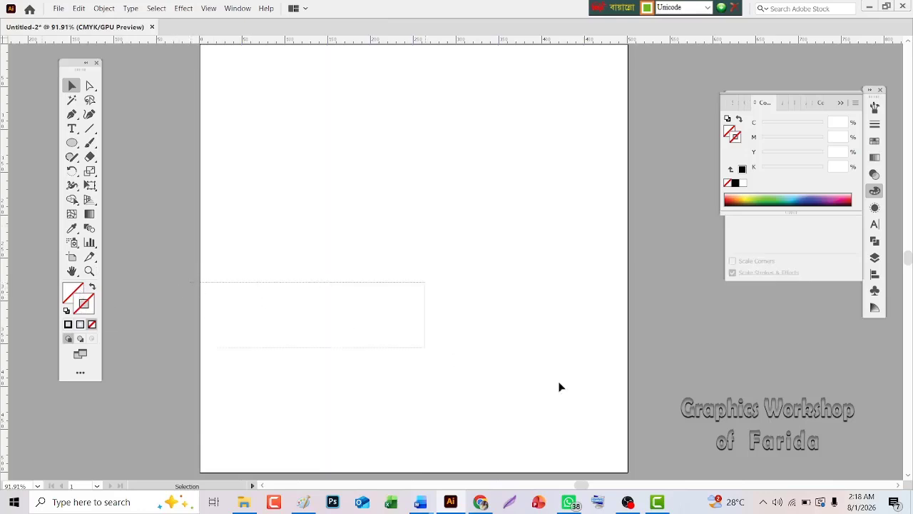
key(ctrl+z)
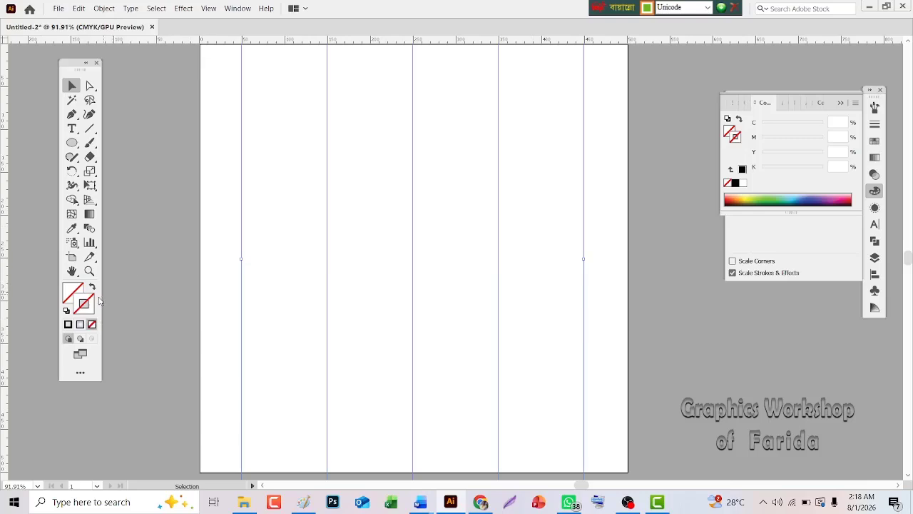
- Give the five released vertical lines a magenta stroke
click(815, 194)
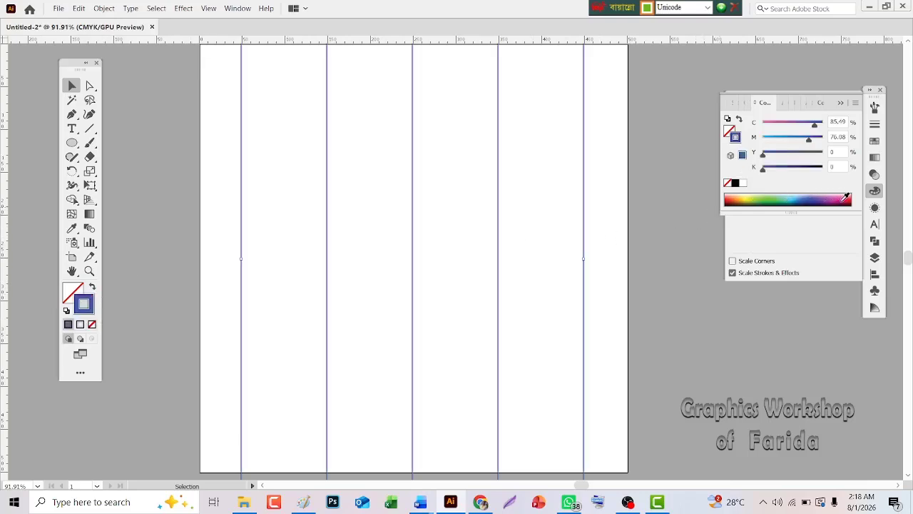
click(845, 197)
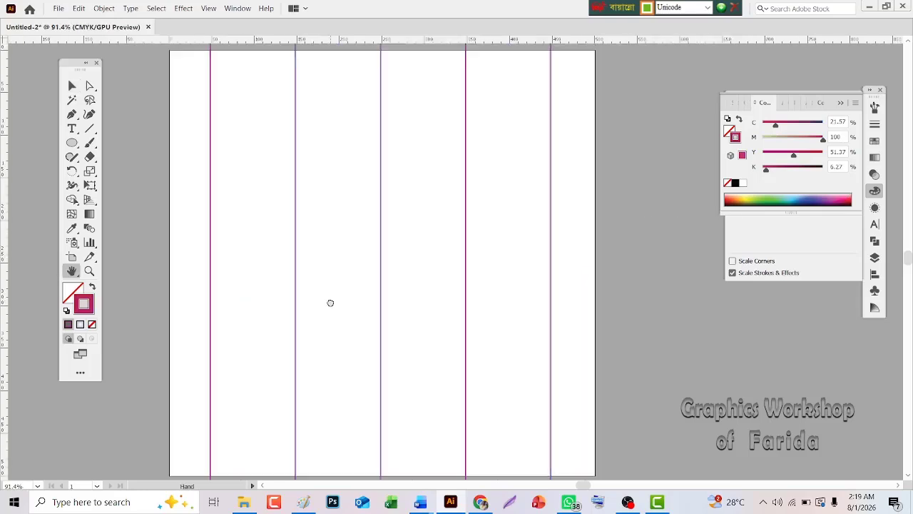
drag(331, 303, 345, 297)
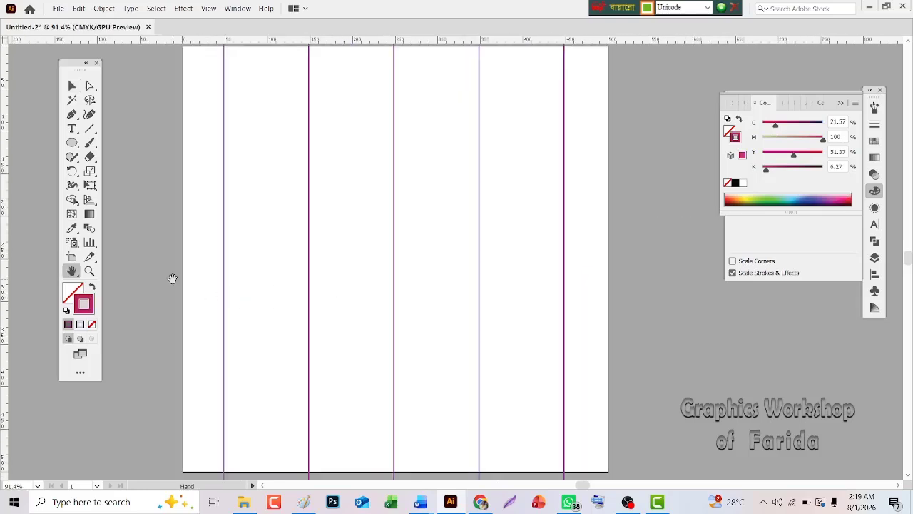
drag(300, 224, 281, 346)
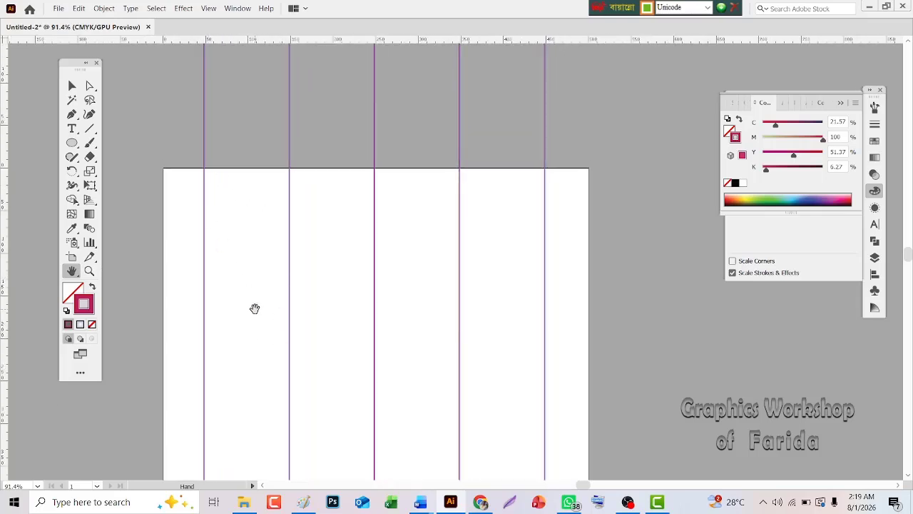
drag(254, 308, 273, 231)
mouse_move(285, 306)
mouse_down()
mouse_move(283, 249)
mouse_move(271, 295)
mouse_up()
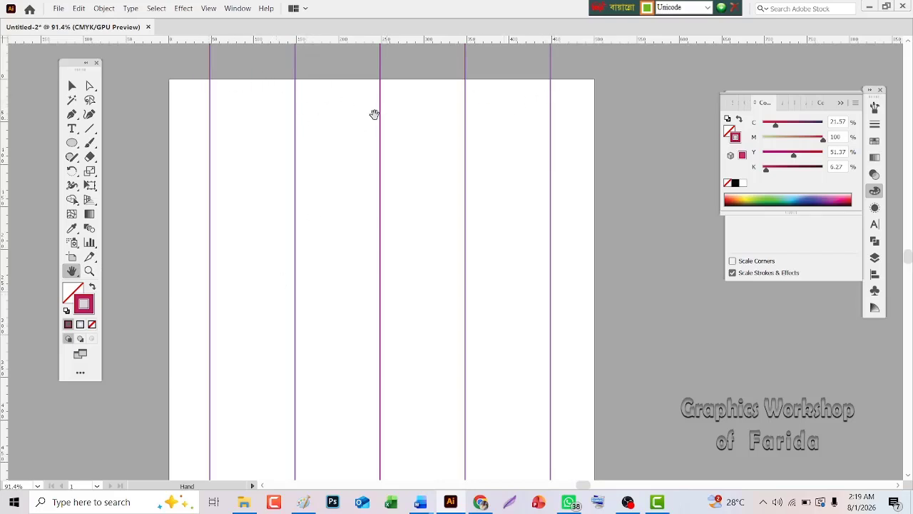
drag(330, 241, 339, 212)
- Set the height of the five selected vertical lines to 400 px
click(842, 104)
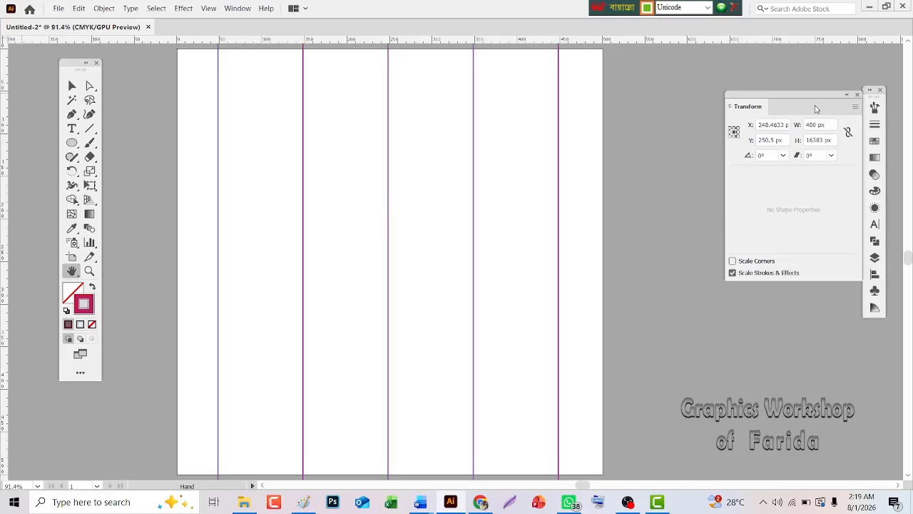
drag(788, 97, 689, 101)
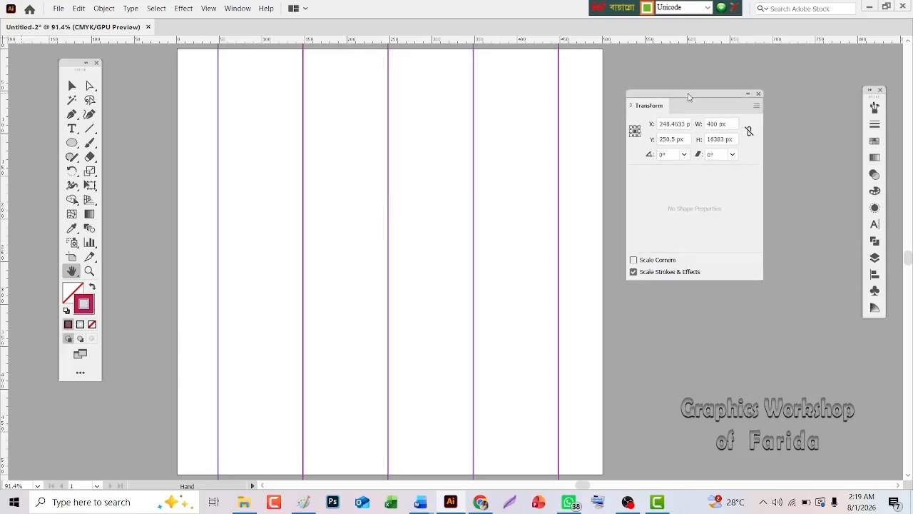
click(718, 138)
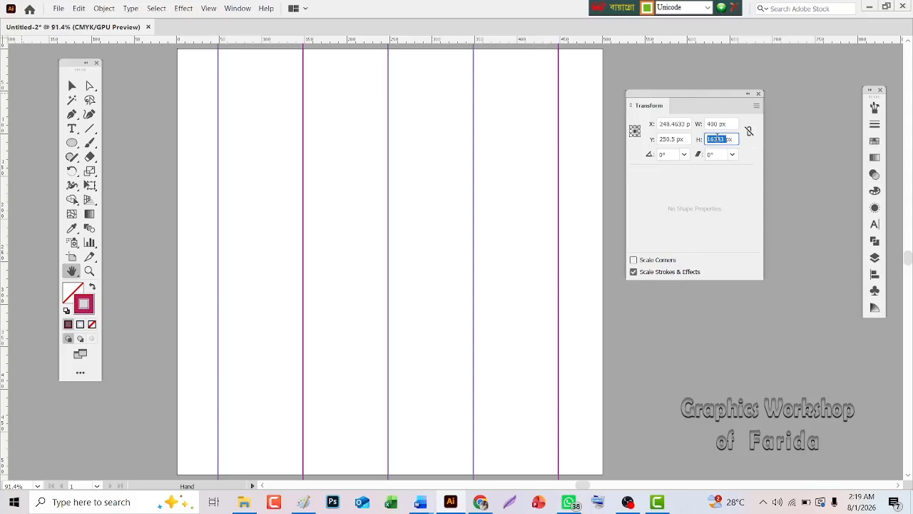
text(400)
key(Return)
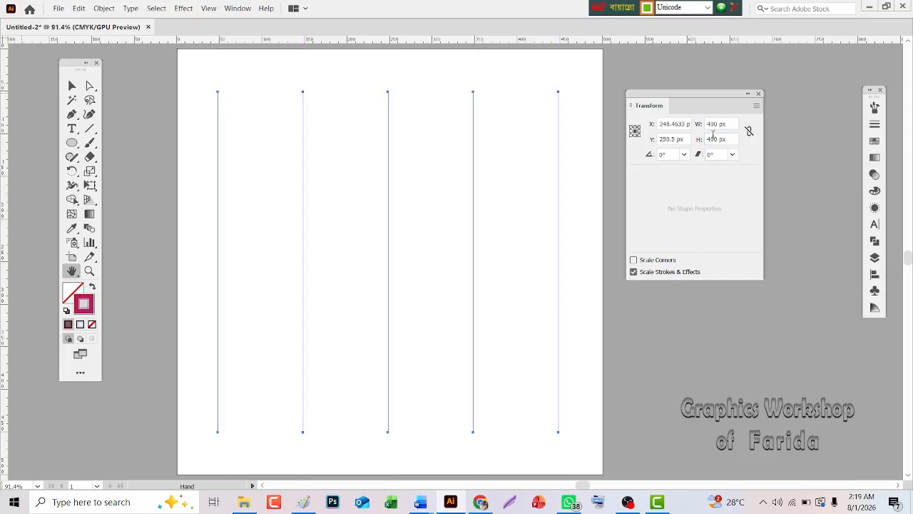
- Set the stroke weight of the five vertical lines to 1 pt and deselect them
click(876, 125)
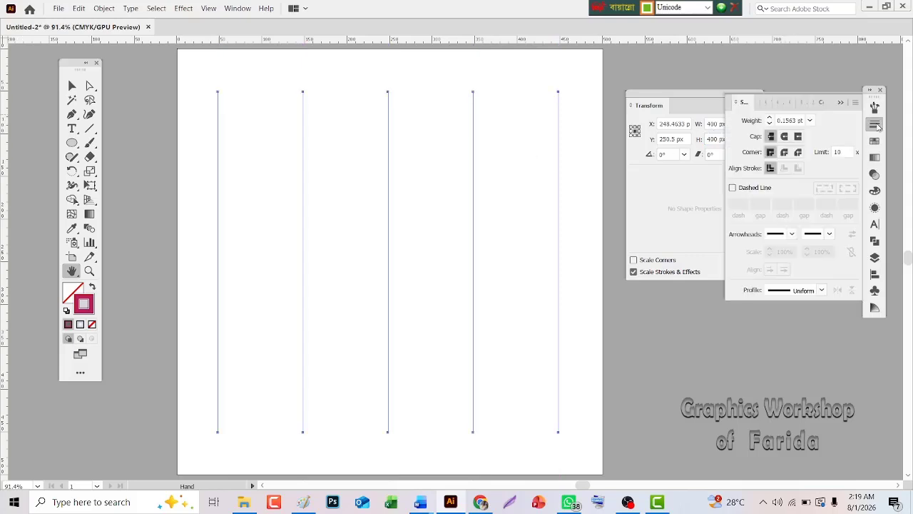
click(770, 119)
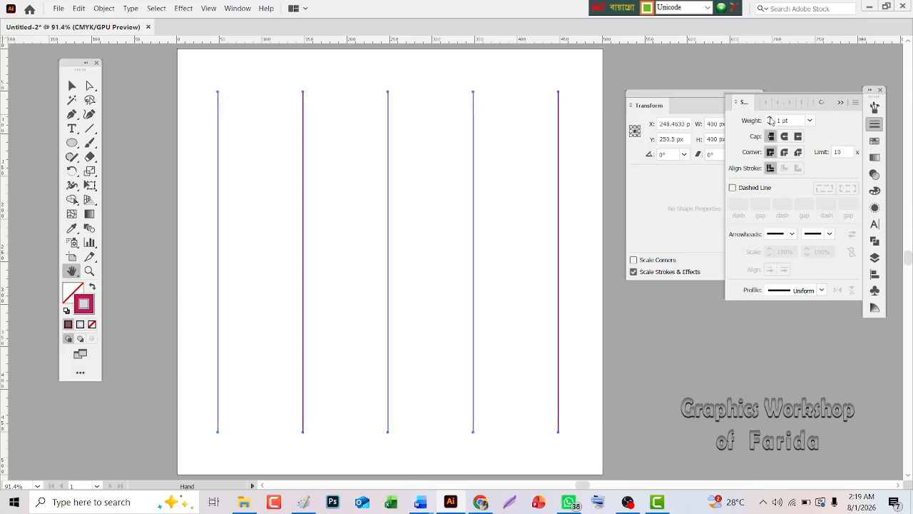
click(167, 81)
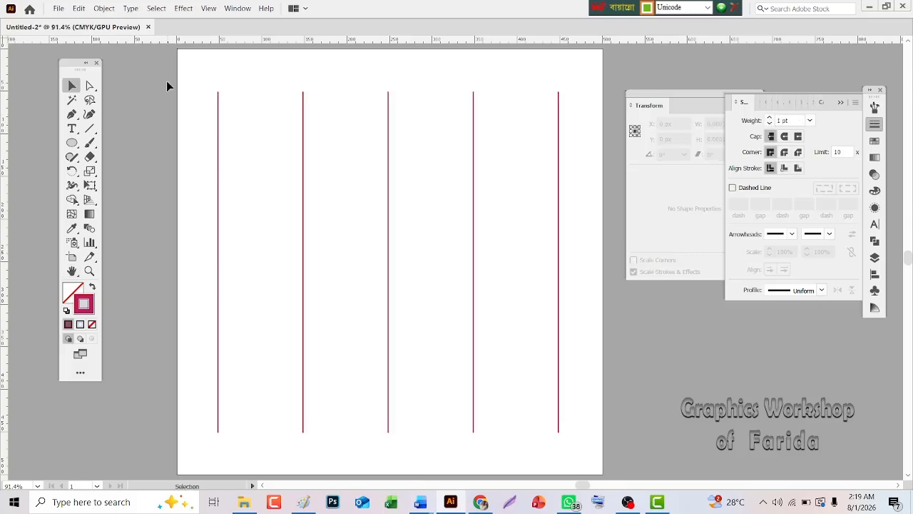
- Select all five vertical lines and move them off the artboard to its lower right
drag(167, 81, 576, 190)
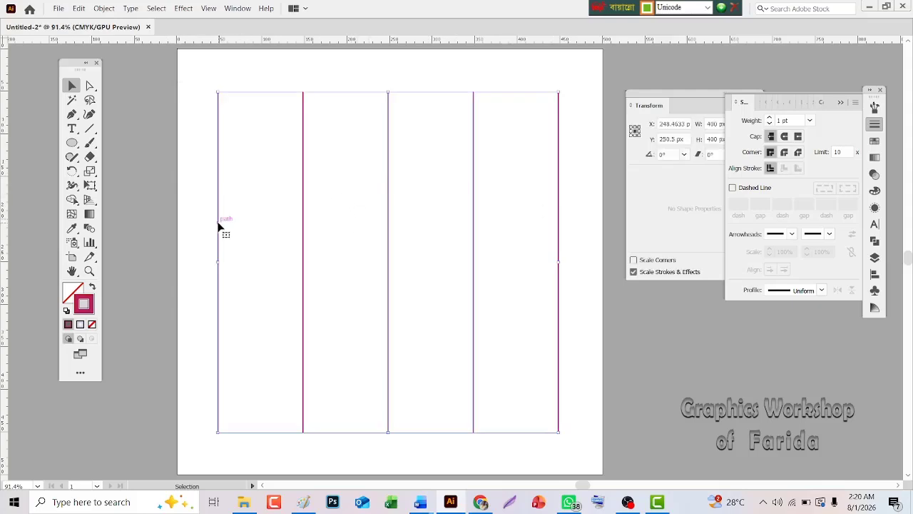
drag(218, 223, 689, 333)
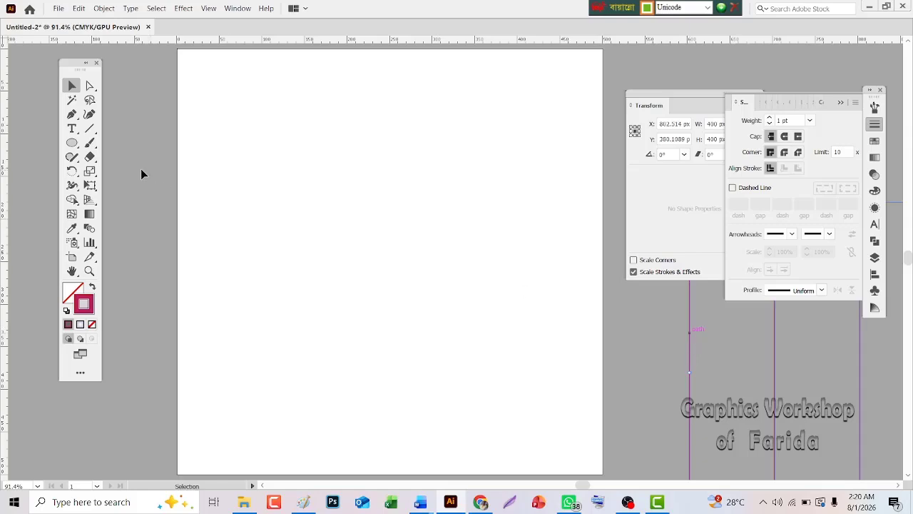
- Draw an ellipse about 316 by 293 px on the empty artboard and convert it into a guide
click(72, 143)
mouse_move(238, 138)
mouse_down()
mouse_move(433, 286)
mouse_move(507, 388)
mouse_up()
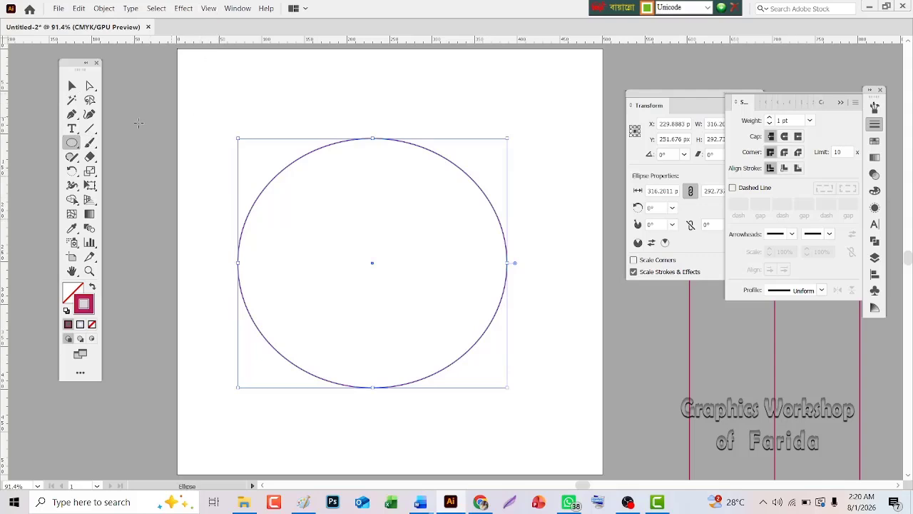
click(209, 7)
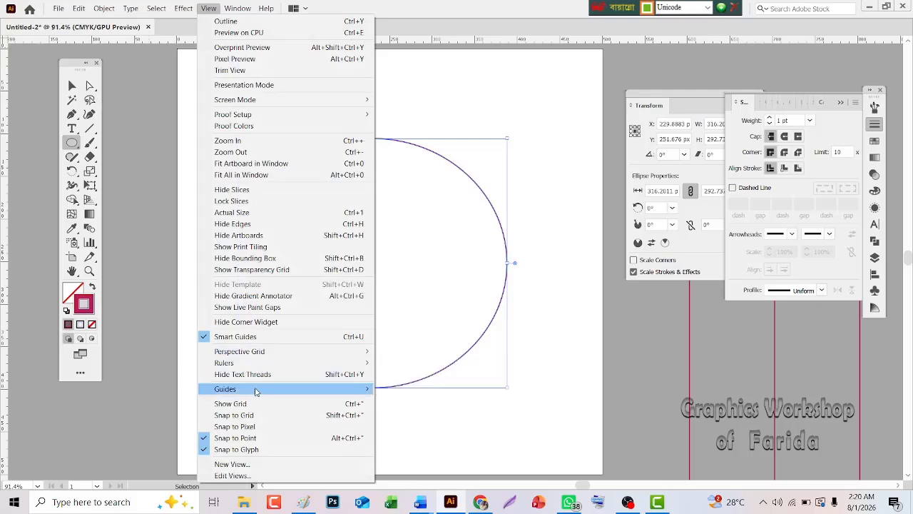
mouse_move(325, 394)
click(393, 412)
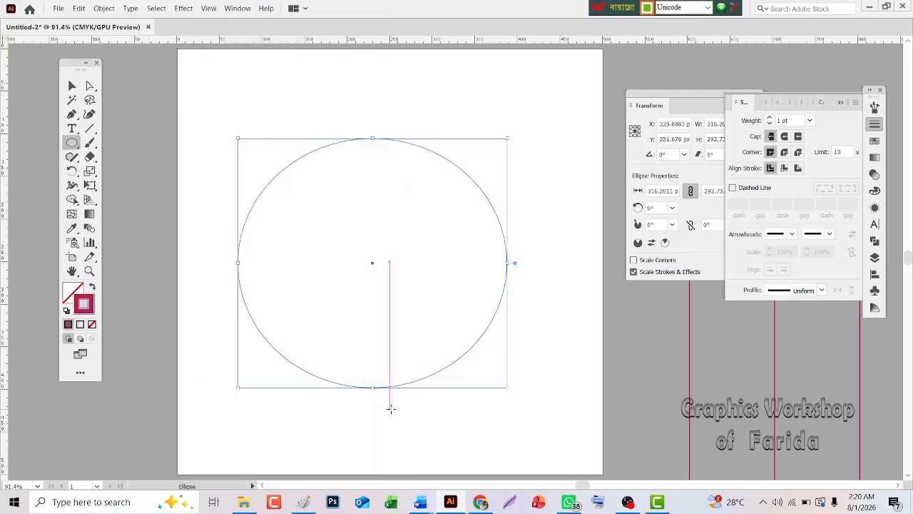
key(v)
click(239, 104)
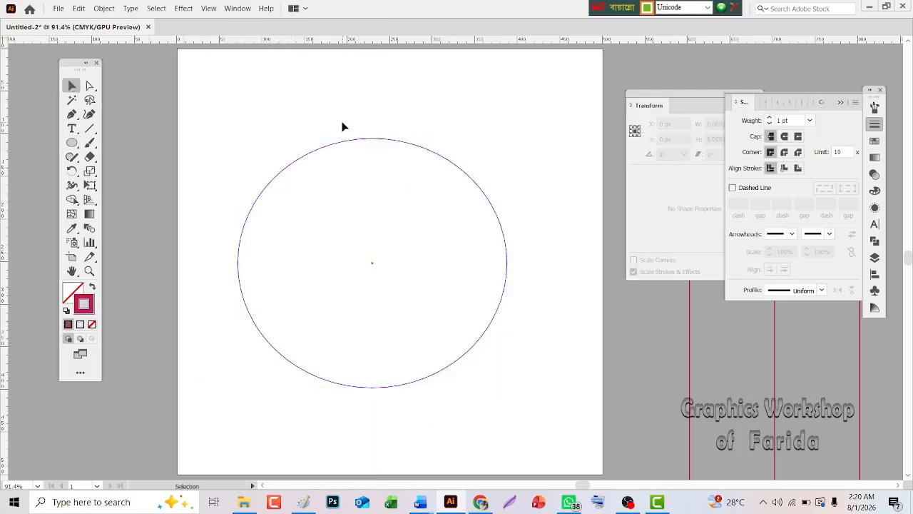
- Select the ellipse guide, release it back into an ordinary path and deselect it
drag(342, 127, 357, 218)
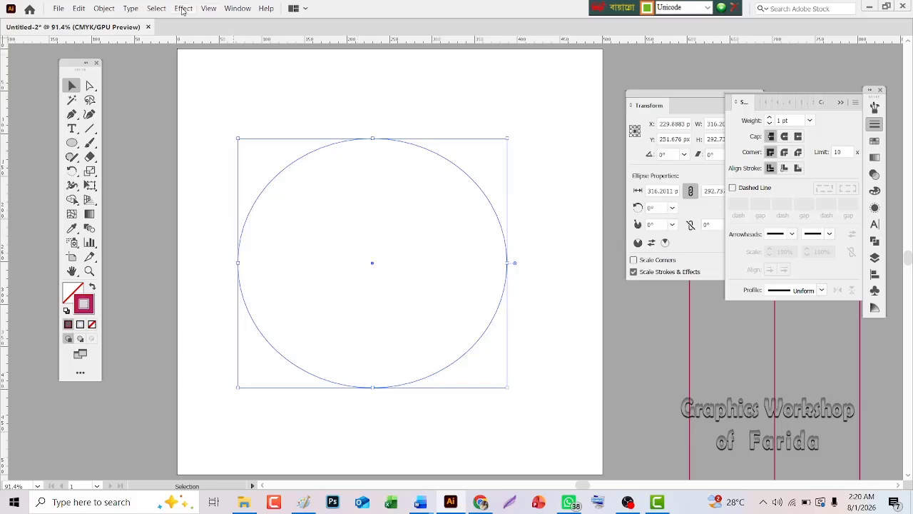
click(208, 8)
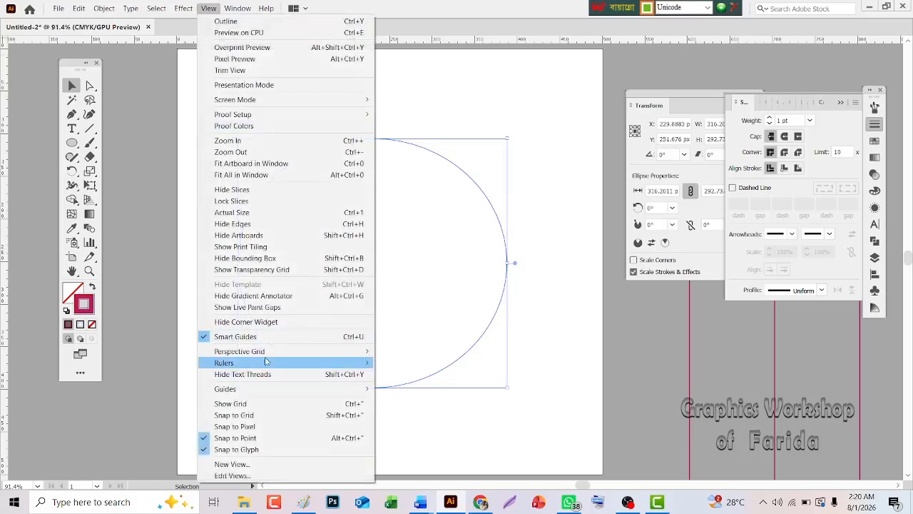
mouse_move(268, 389)
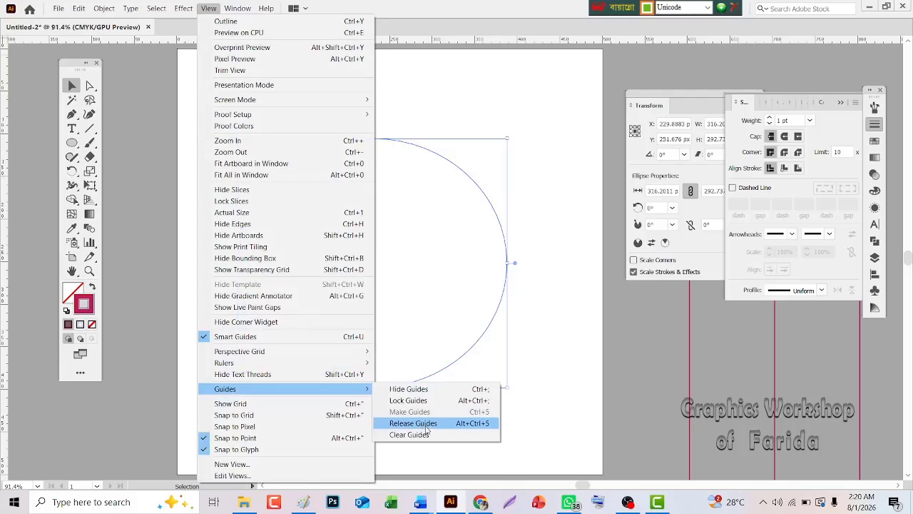
click(426, 427)
click(426, 430)
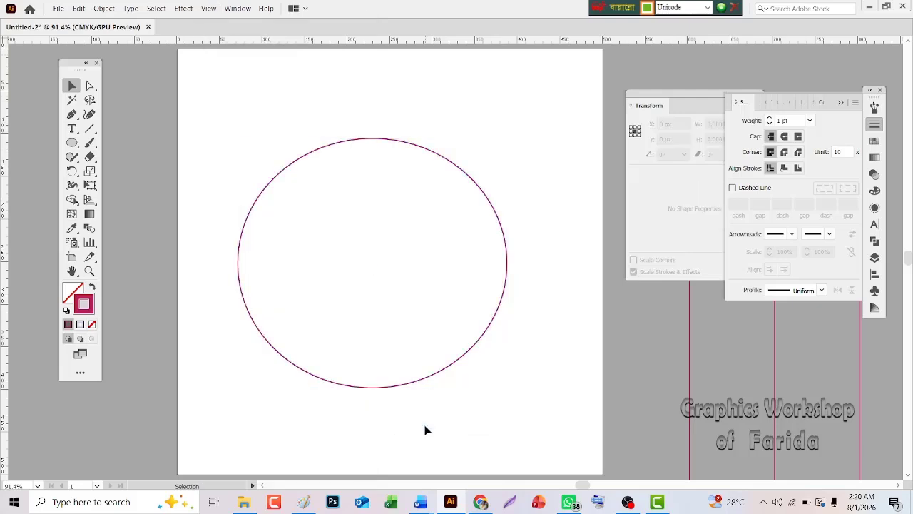